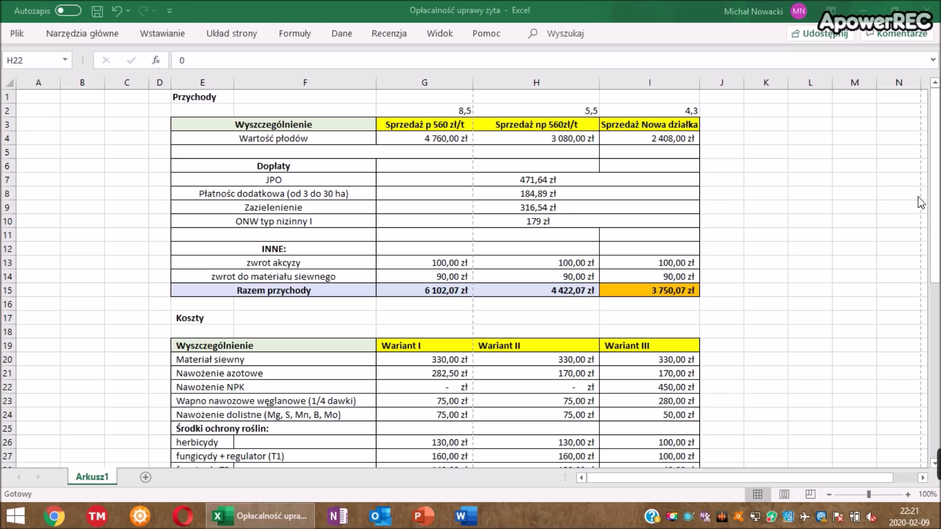
# Examine the nitrogen (Nawożenie azotowe) and NPK fertilisation costs of the three variants in the Koszty table.
pyautogui.click(937, 198)
pyautogui.moveTo(937, 199); pyautogui.dragTo(938, 276)
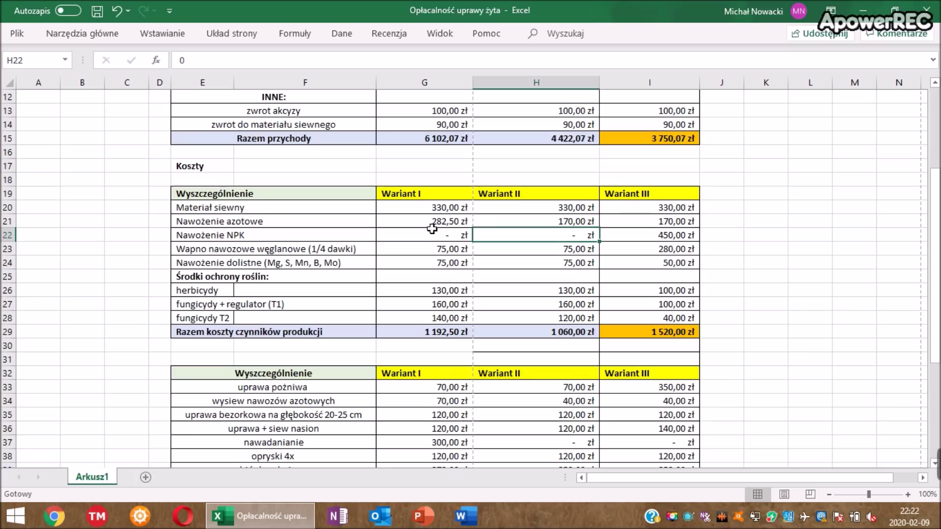
pyautogui.click(533, 227)
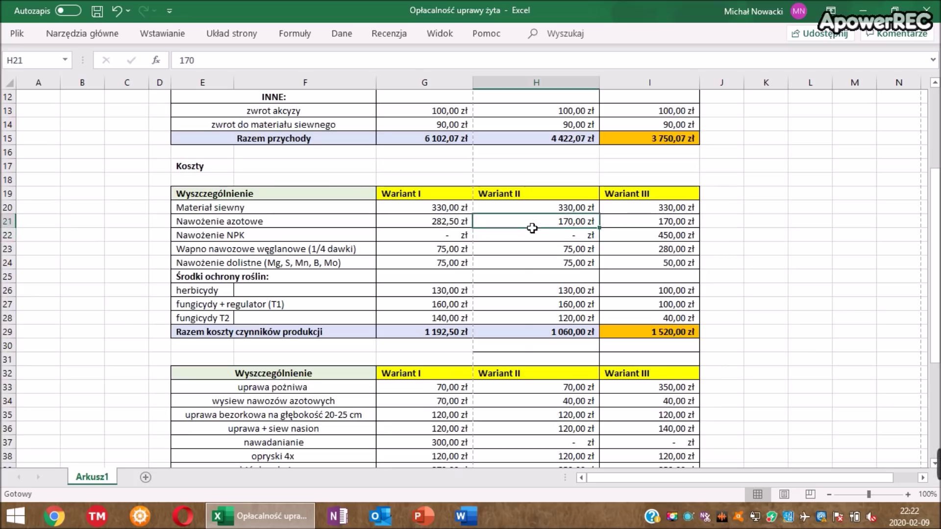
pyautogui.click(644, 227)
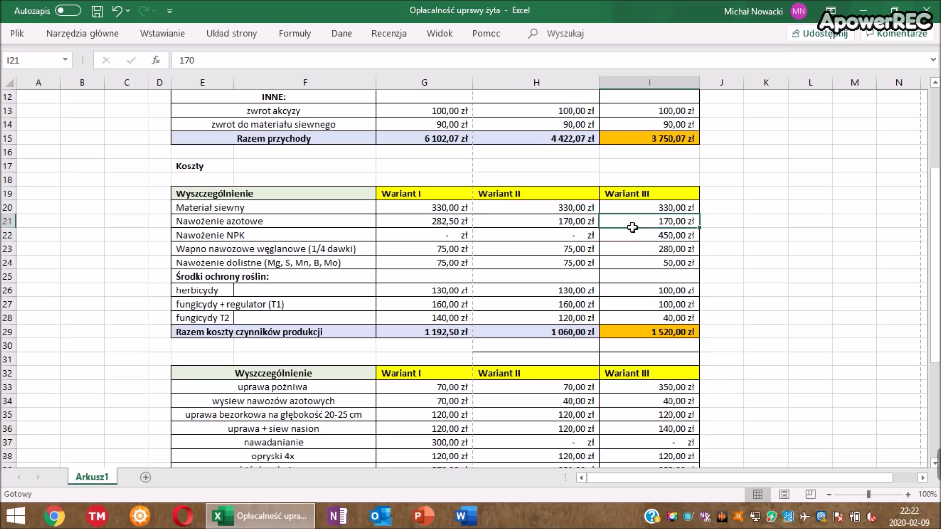
pyautogui.press('Left')
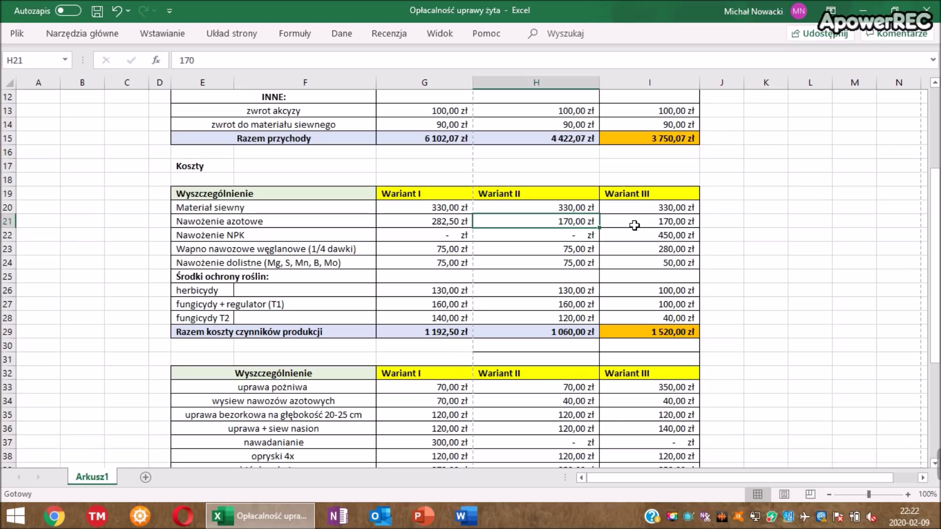
pyautogui.click(634, 225)
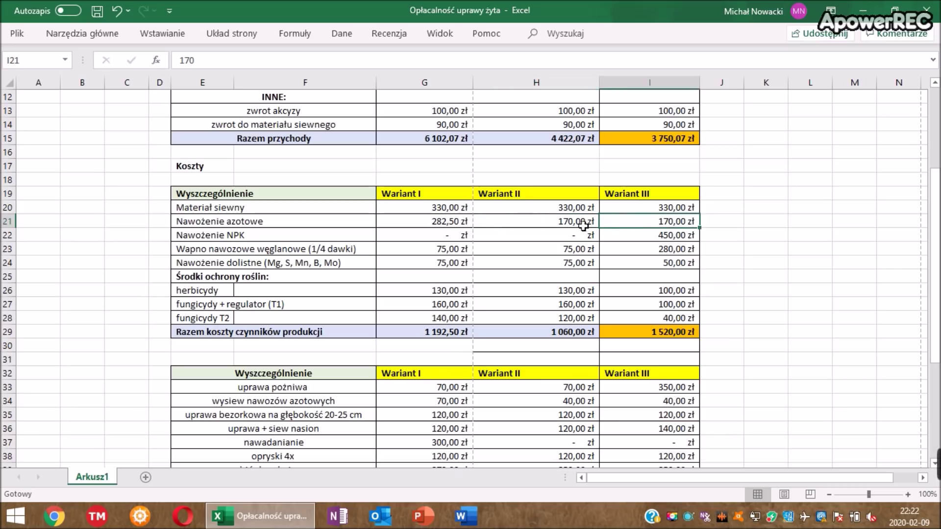
pyautogui.click(359, 238)
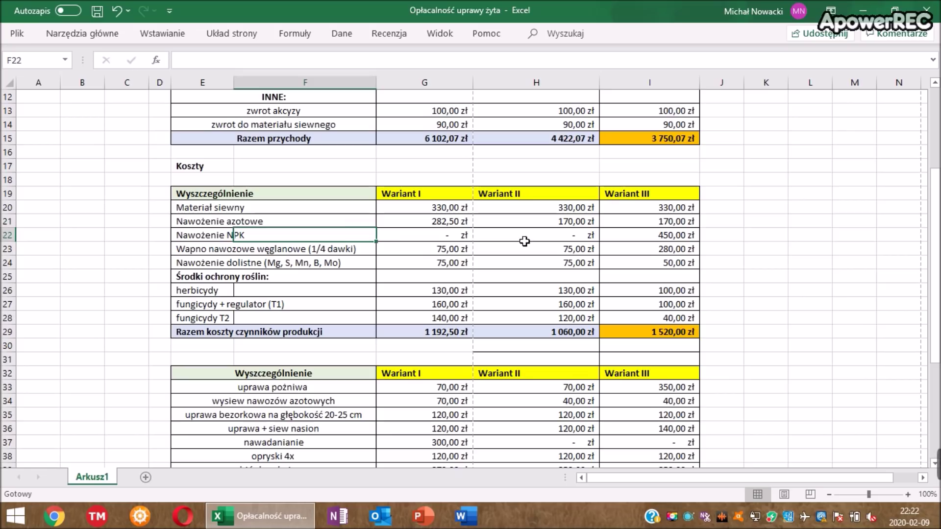
pyautogui.click(440, 240)
pyautogui.click(486, 240)
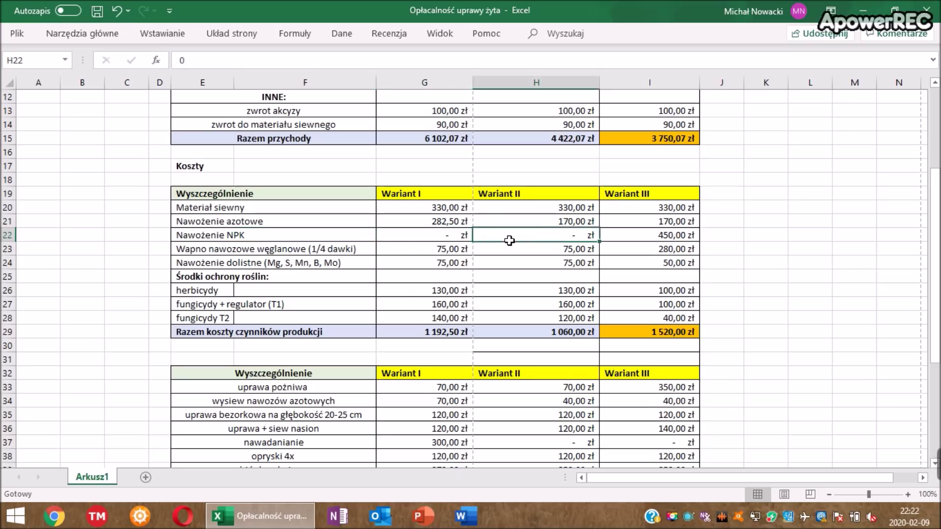
pyautogui.click(642, 242)
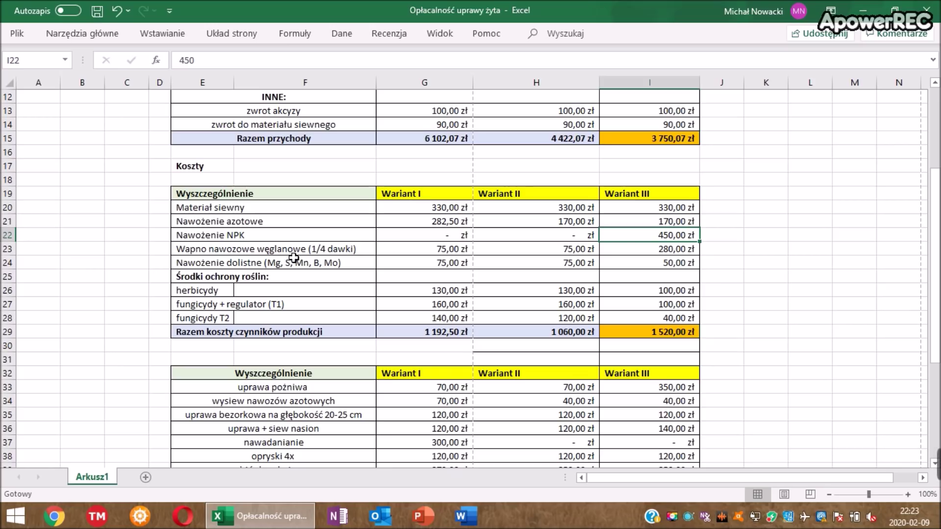
# Compare the lime (Wapno nawozowe węglanowe) and foliar fertilisation (Nawożenie dolistne) costs across the three variants.
pyautogui.click(436, 254)
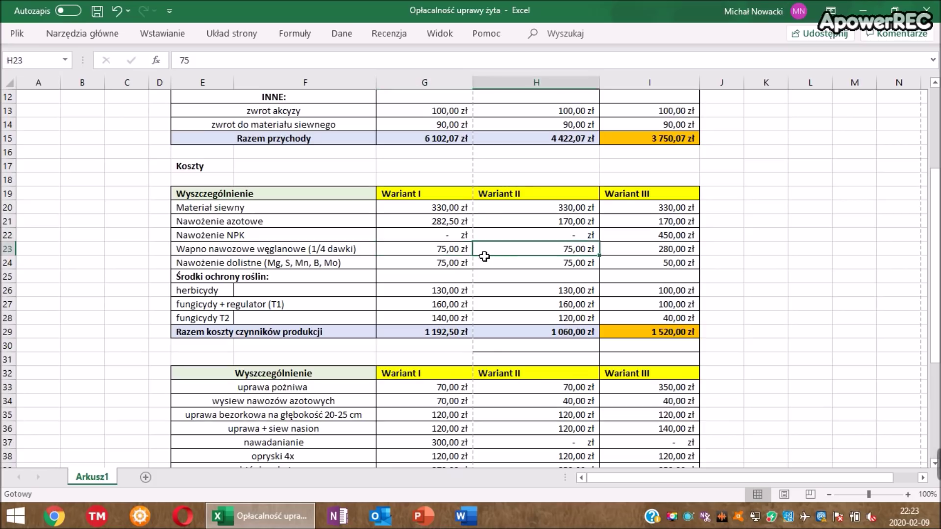
pyautogui.press('Right')
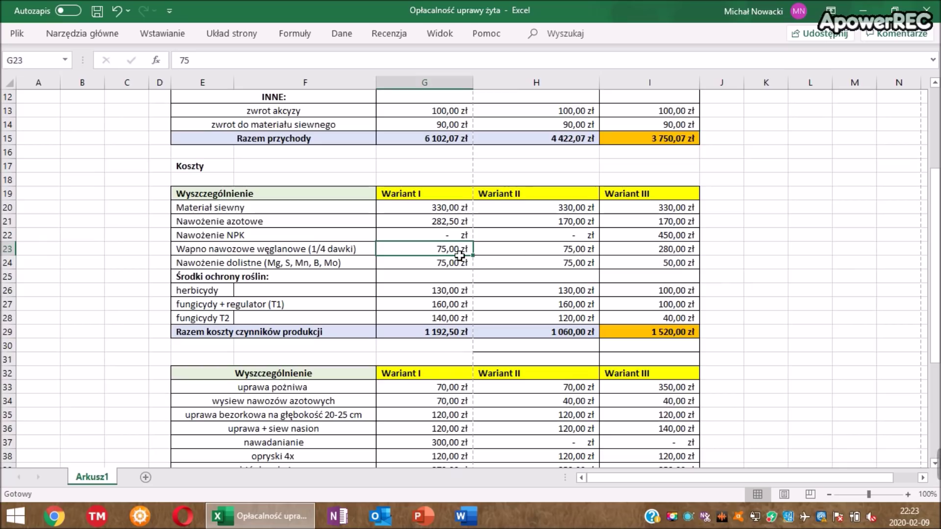
pyautogui.click(660, 251)
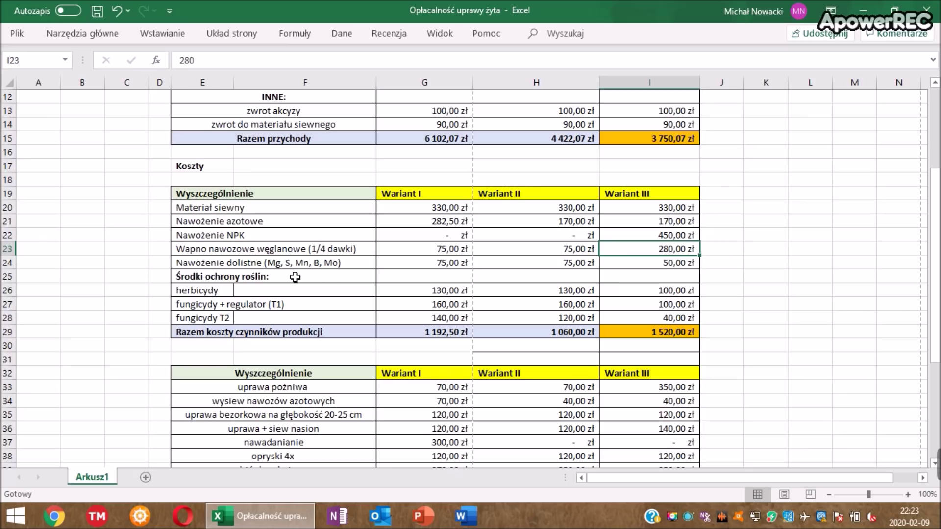
pyautogui.click(449, 267)
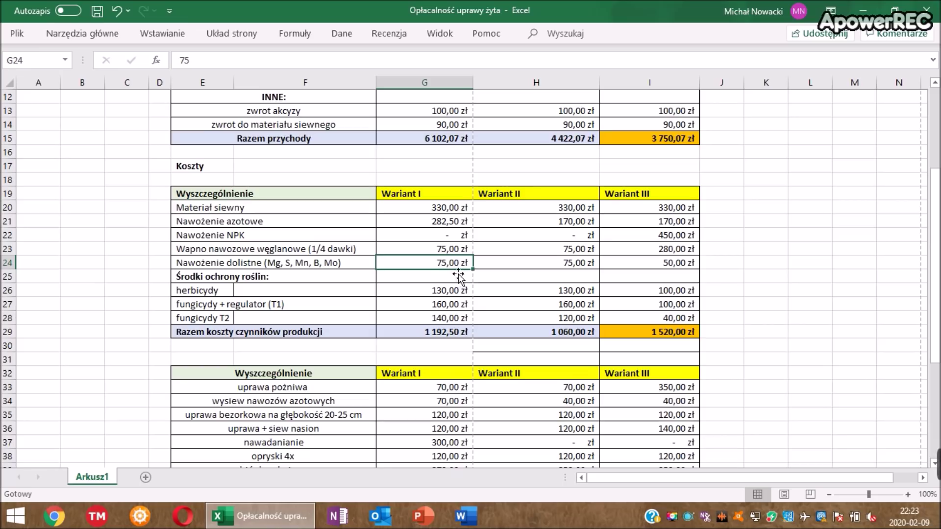
pyautogui.click(507, 268)
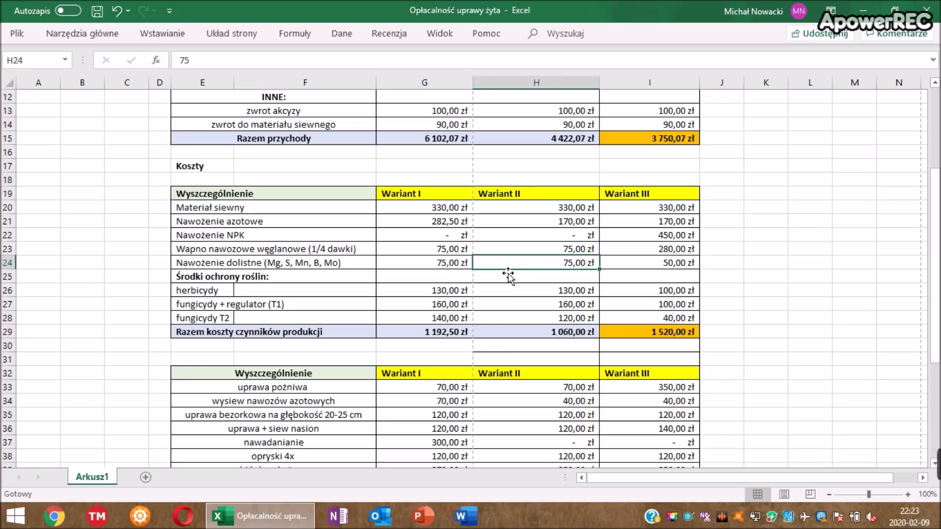
pyautogui.click(663, 268)
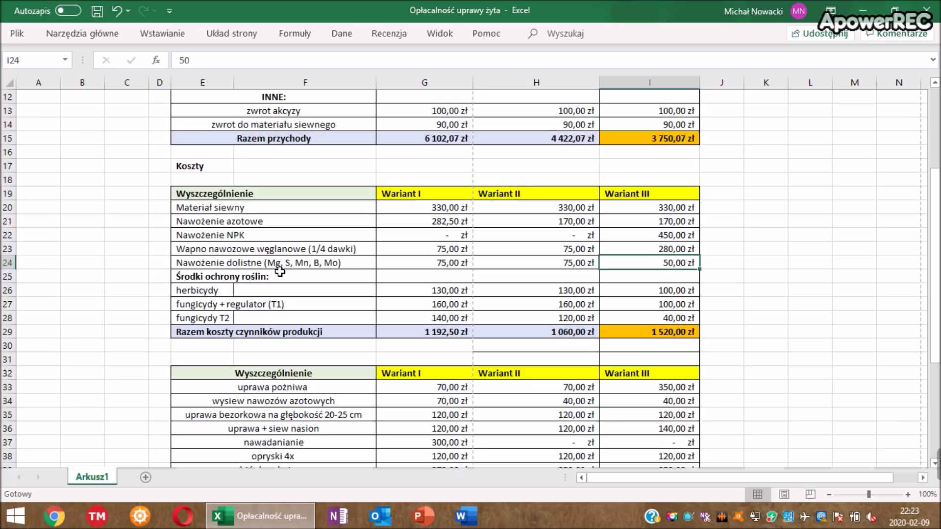
# Review the herbicide and fungicide costs and the Razem koszty czynników produkcji totals for each variant.
pyautogui.click(430, 297)
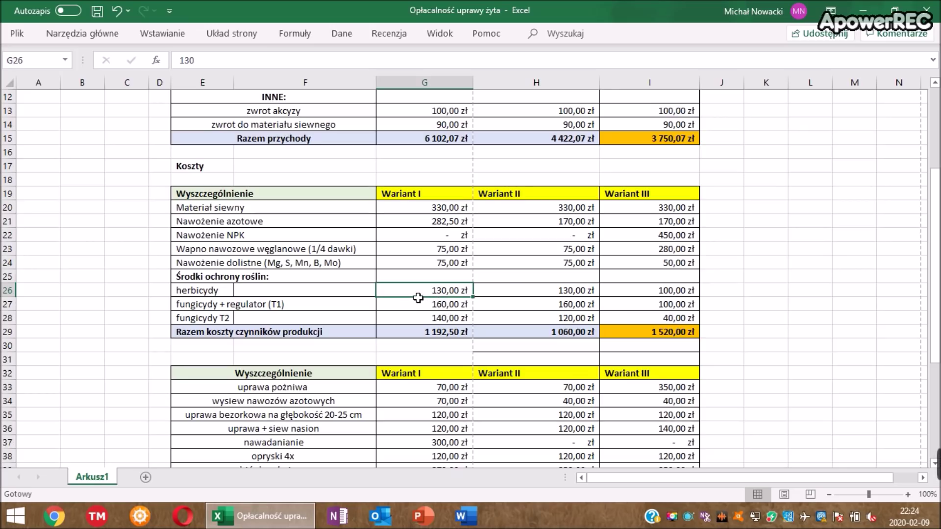
pyautogui.click(501, 296)
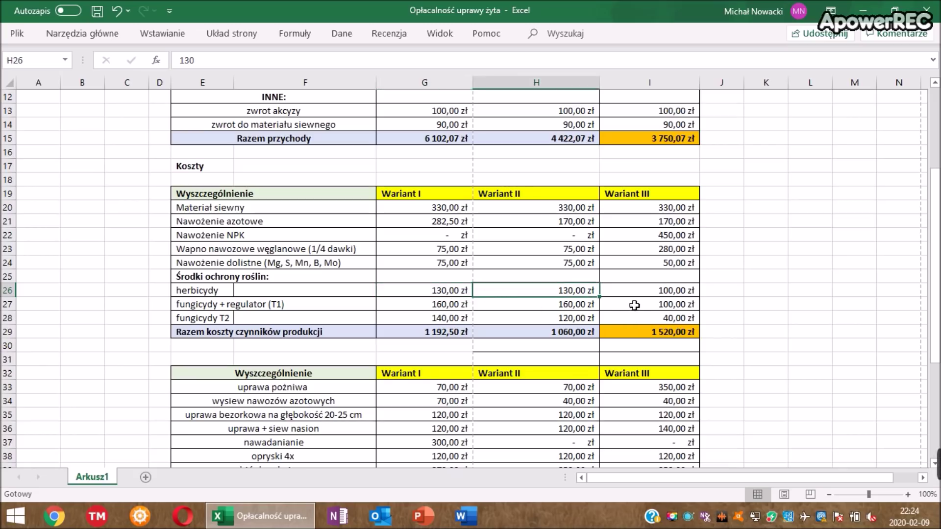
pyautogui.click(655, 294)
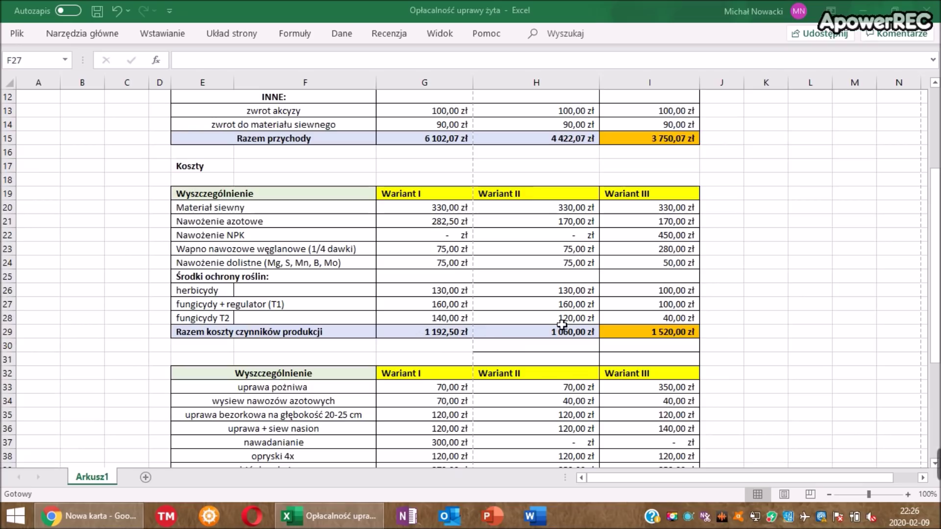
pyautogui.click(681, 322)
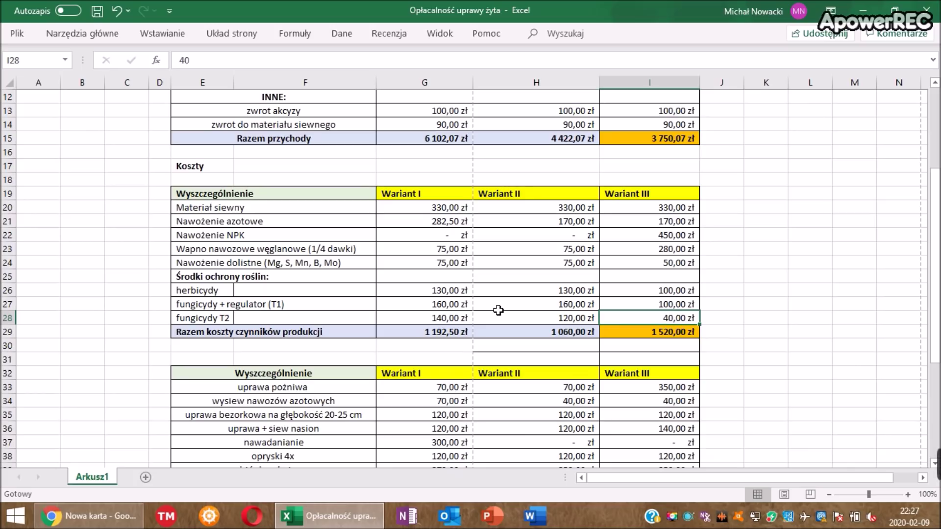
pyautogui.click(423, 338)
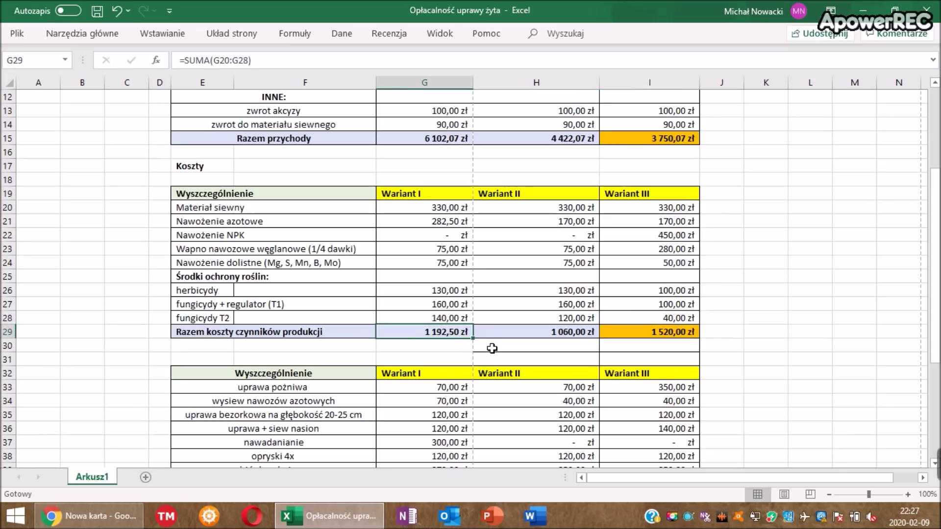
pyautogui.click(522, 338)
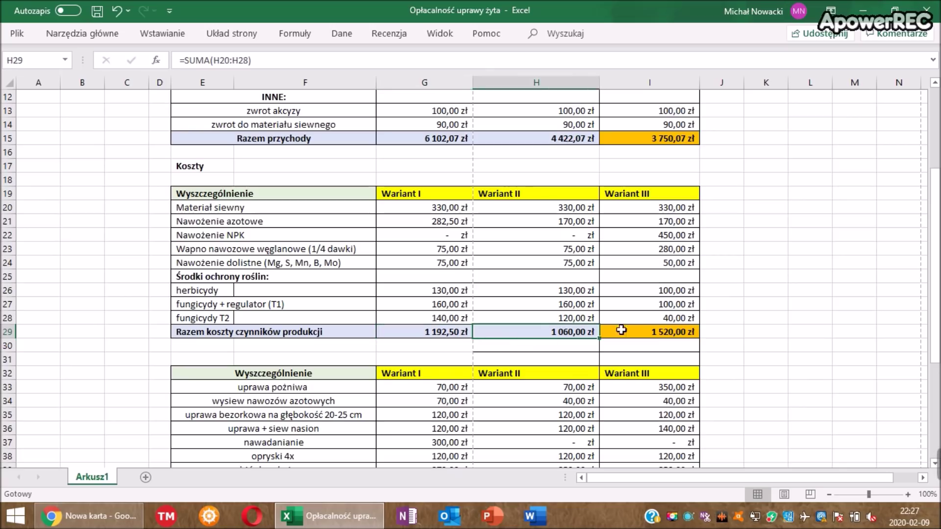
pyautogui.click(649, 336)
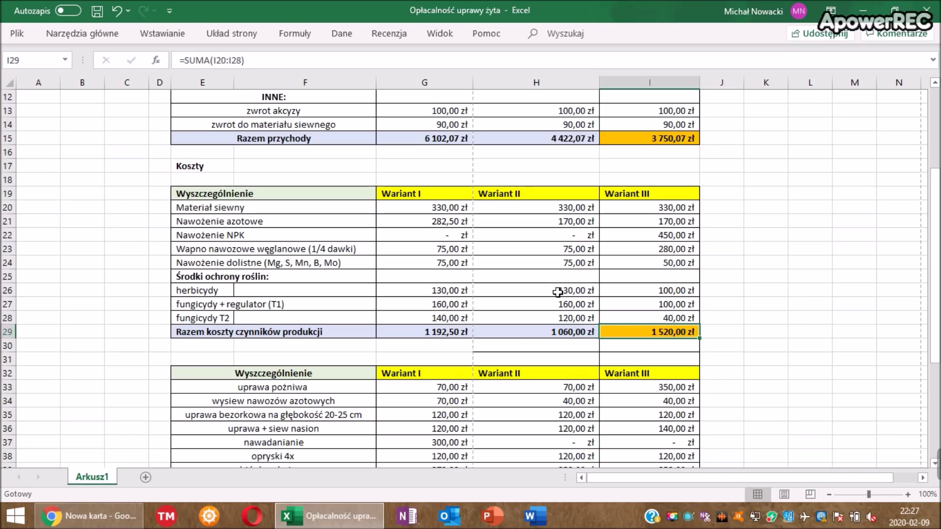
# Examine the post-harvest cultivation (uprawa pożniwa) and nitrogen spreading (wysiew nawozów azotowych) costs for all three variants.
pyautogui.moveTo(938, 221); pyautogui.dragTo(935, 255)
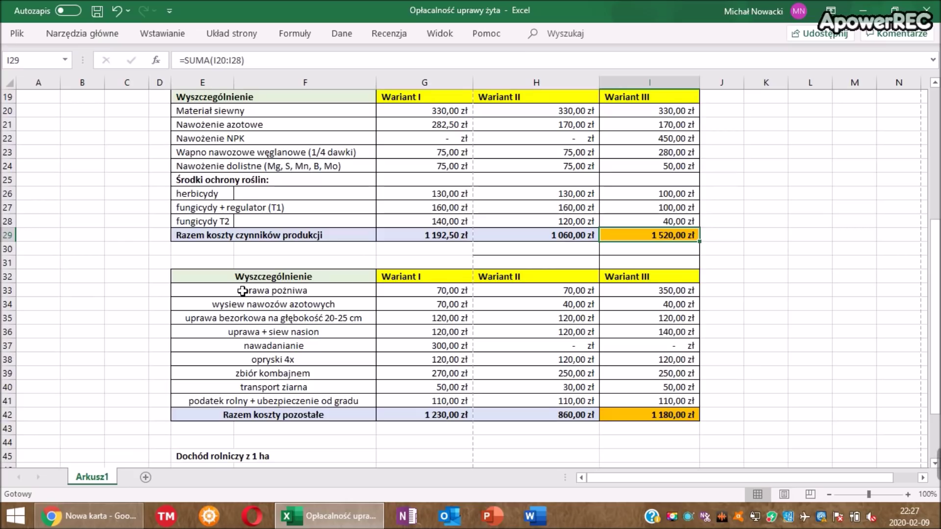
pyautogui.click(462, 295)
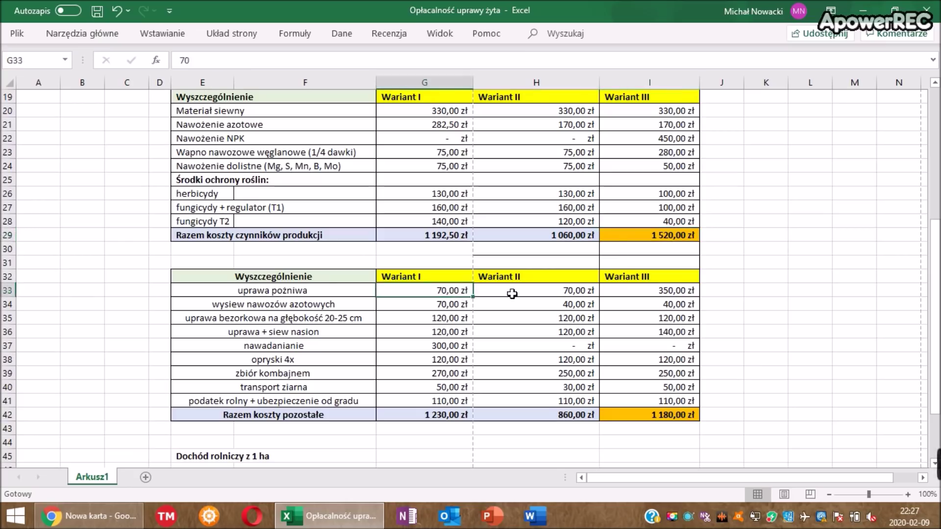
pyautogui.click(512, 294)
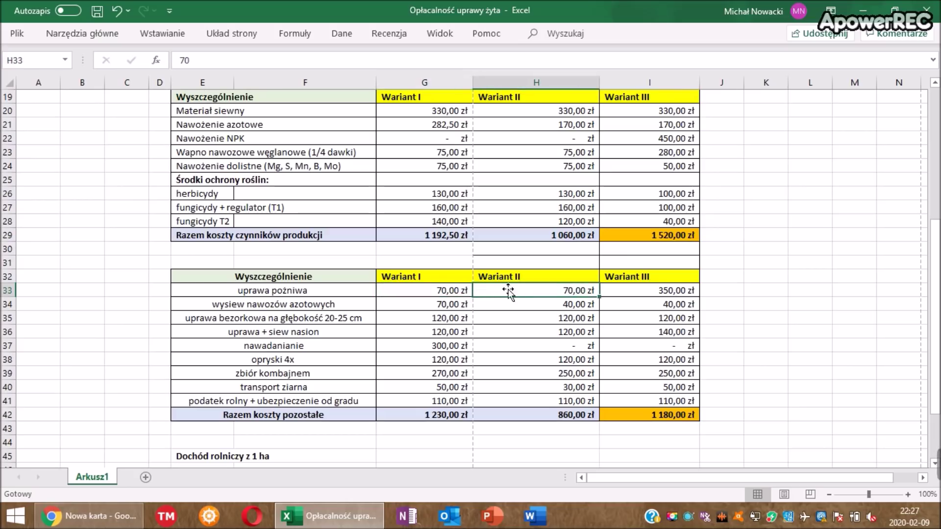
pyautogui.click(621, 295)
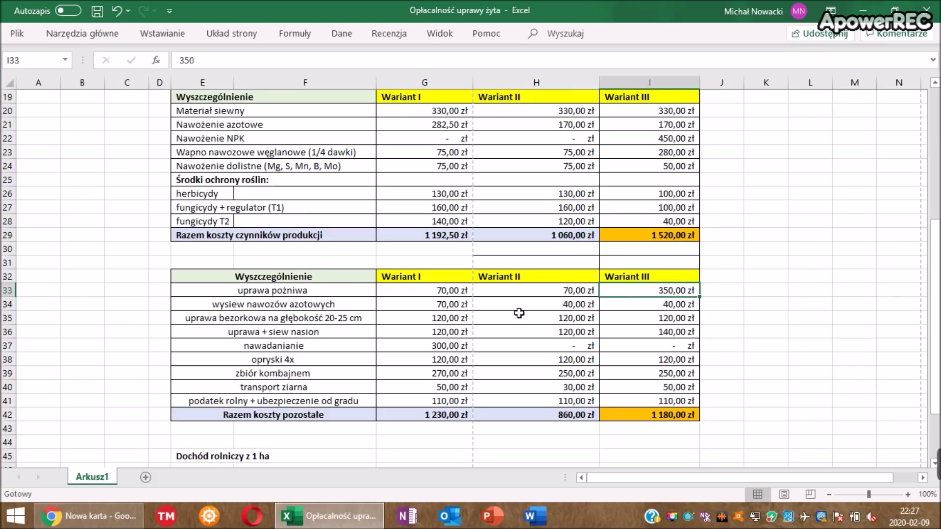
pyautogui.click(464, 312)
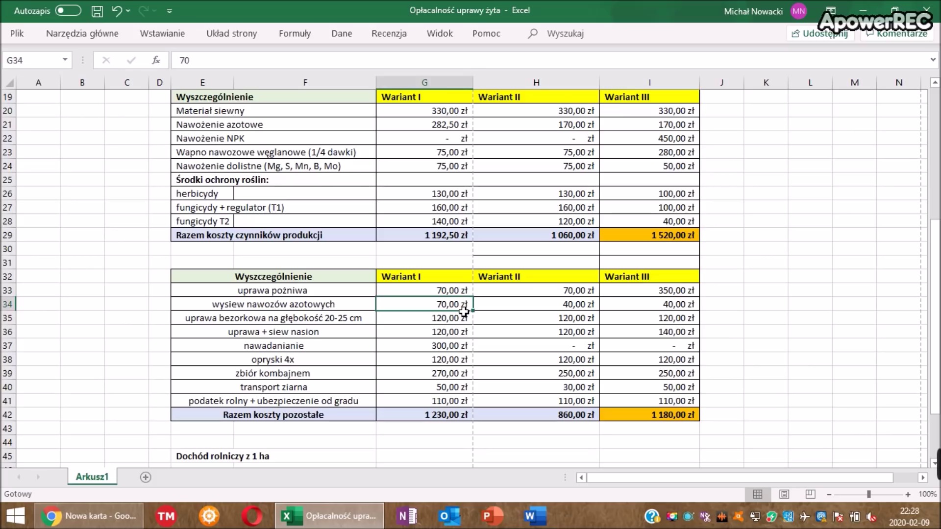
pyautogui.click(526, 308)
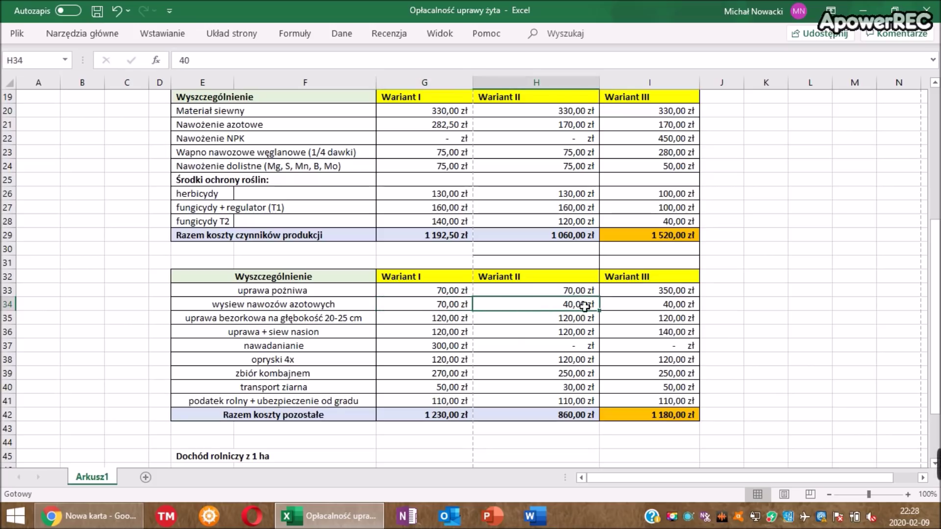
pyautogui.click(630, 309)
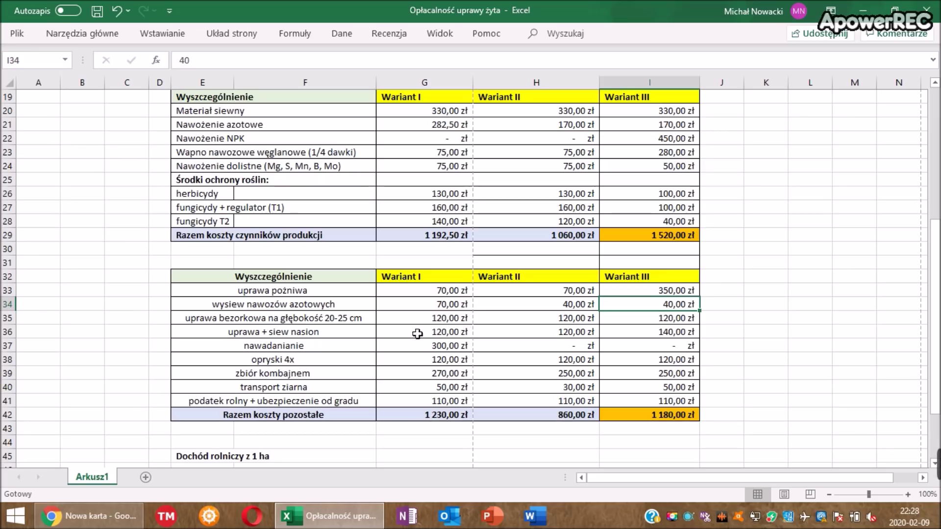
# Review the sowing, irrigation, combine harvesting and grain transport costs in the remaining-costs table.
pyautogui.click(460, 337)
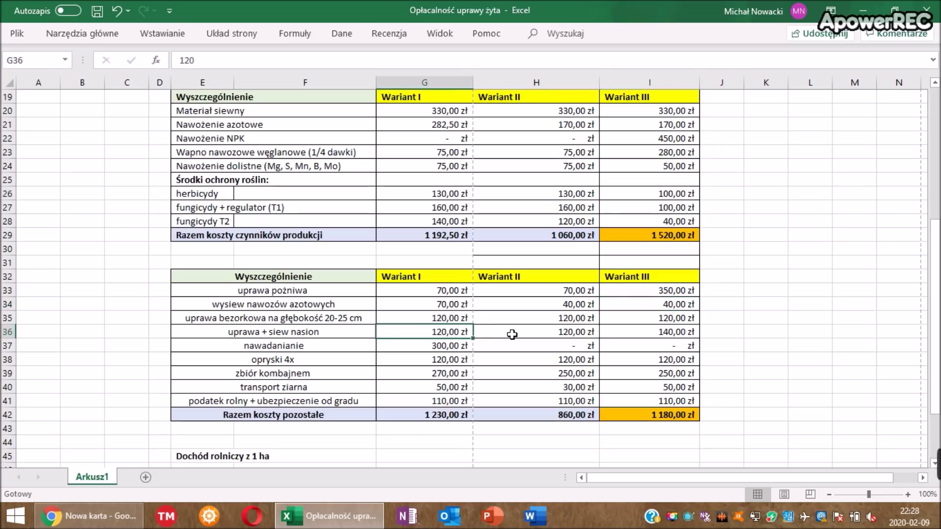
pyautogui.click(684, 338)
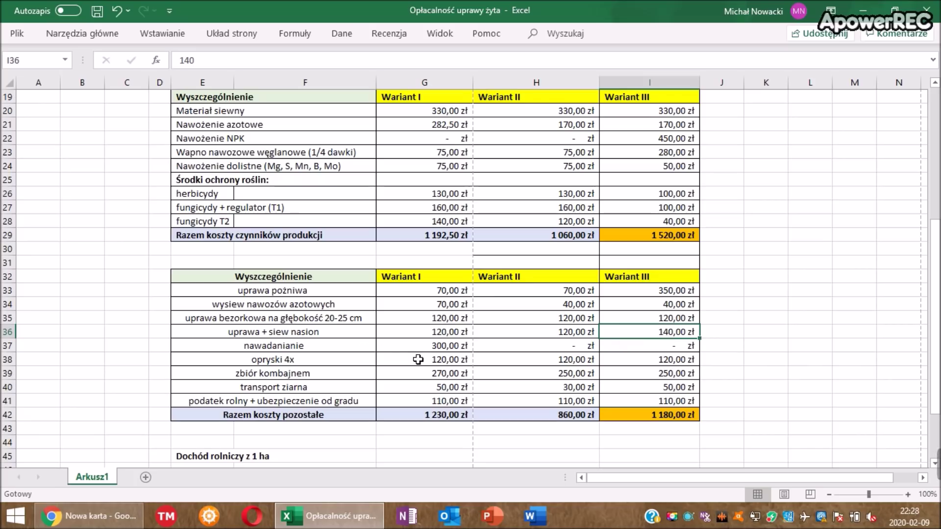
pyautogui.click(431, 350)
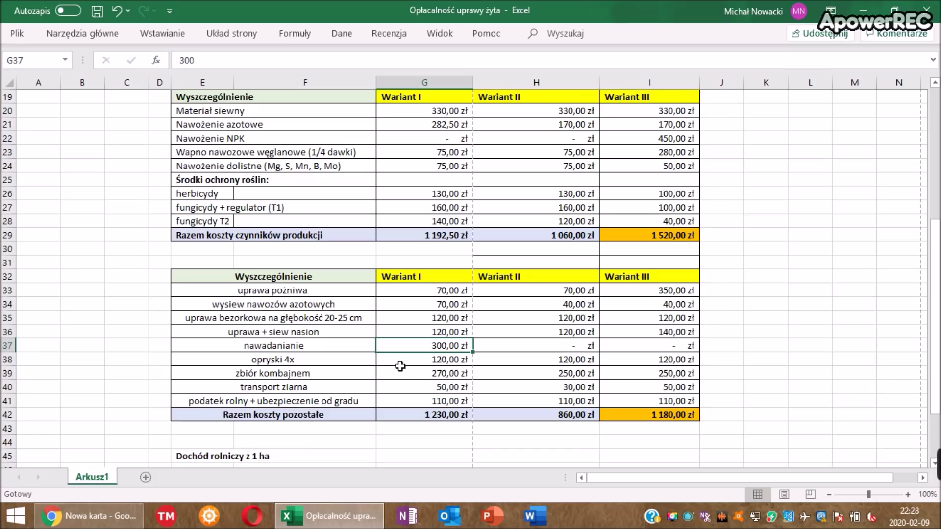
pyautogui.click(405, 388)
pyautogui.click(424, 377)
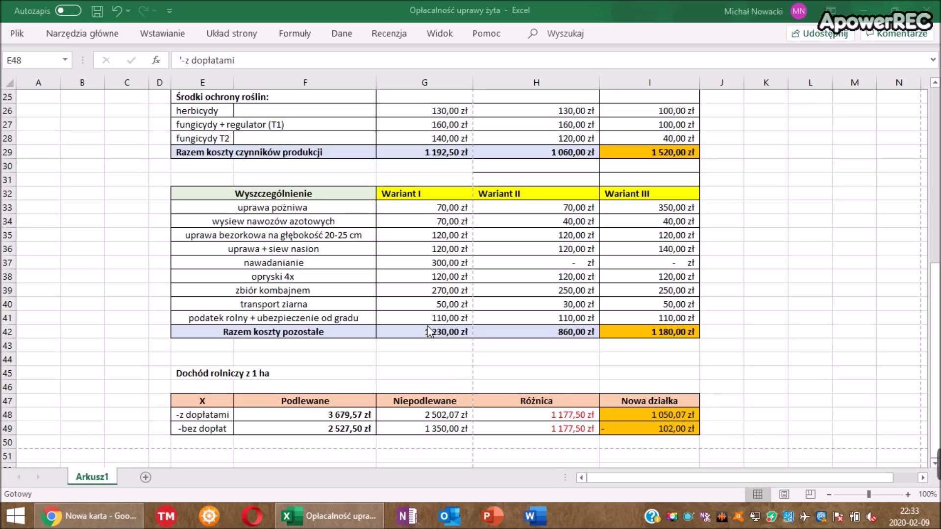
# Inspect the income with subsidies in the Dochód rolniczy z 1 ha table, including the Niepodlewane and Różnica formulas.
pyautogui.click(193, 416)
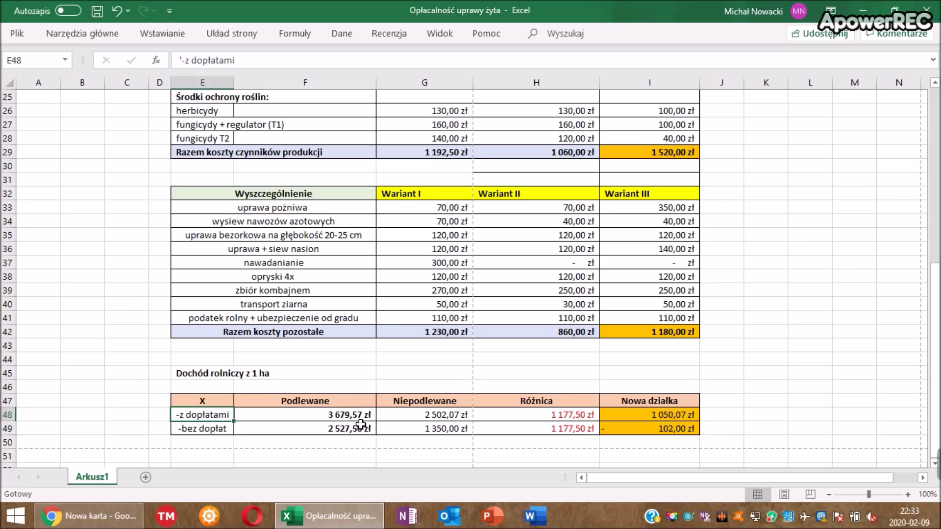
pyautogui.click(411, 421)
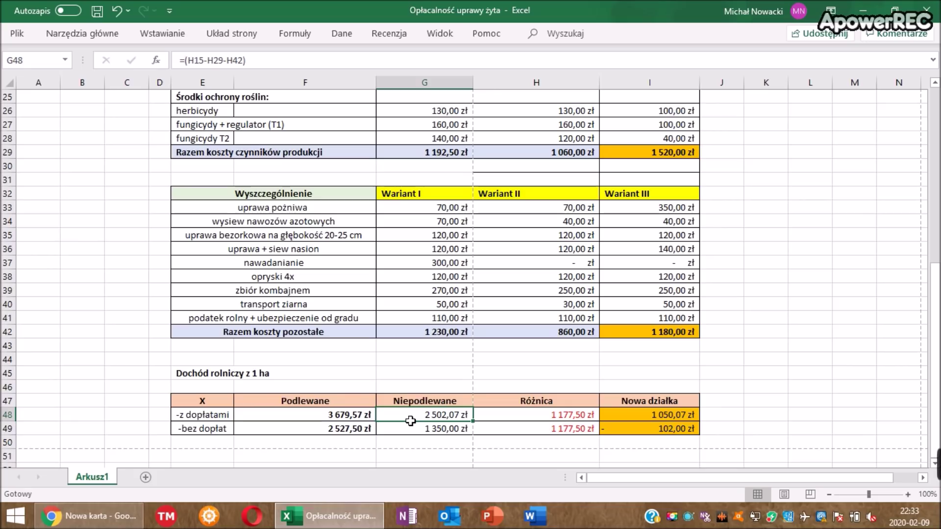
pyautogui.click(528, 419)
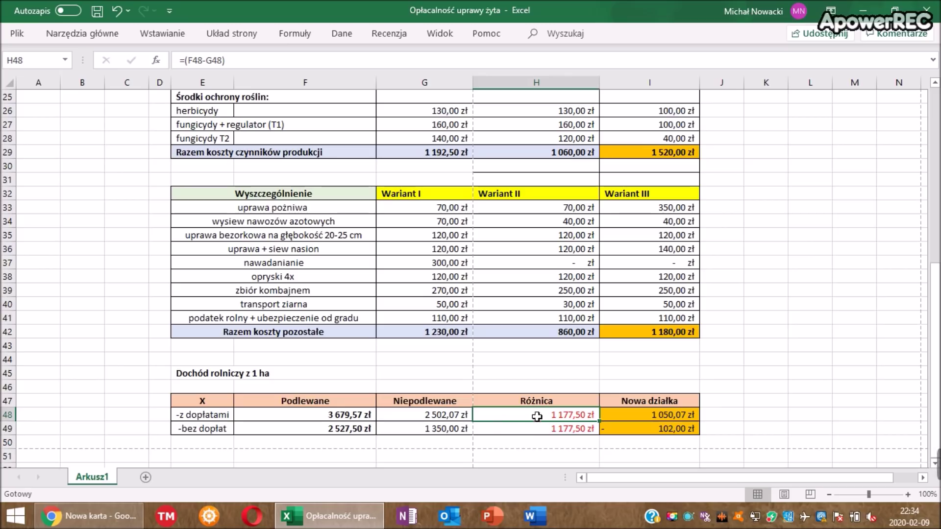
# Inspect the Nowa działka income with subsidies and the bez dopłat income for every column of the Dochód rolniczy z 1 ha table.
pyautogui.click(621, 416)
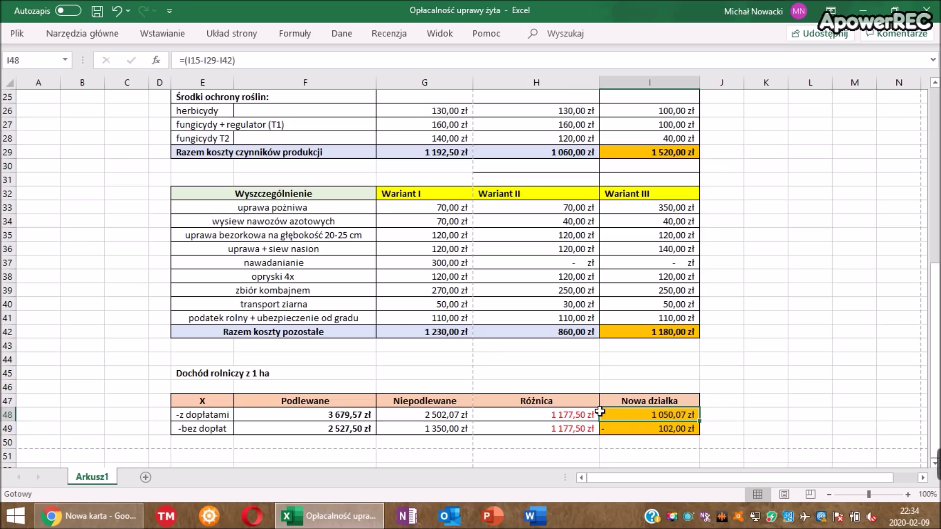
pyautogui.moveTo(600, 411); pyautogui.dragTo(319, 442)
pyautogui.press('Escape')
pyautogui.click(302, 433)
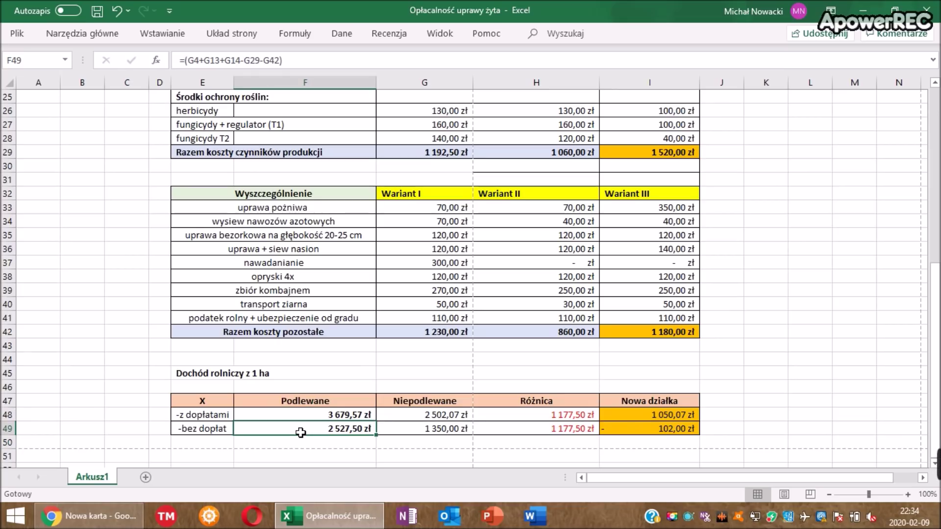
pyautogui.click(424, 433)
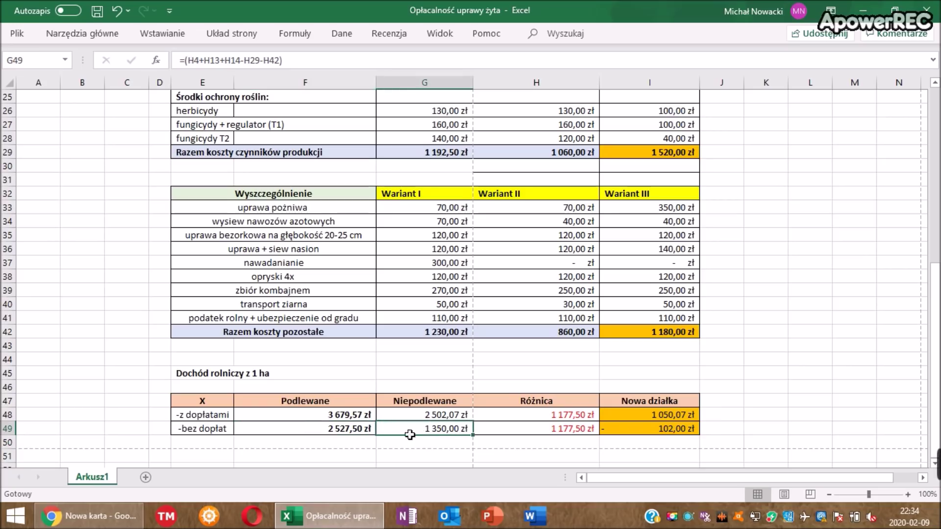
pyautogui.click(522, 434)
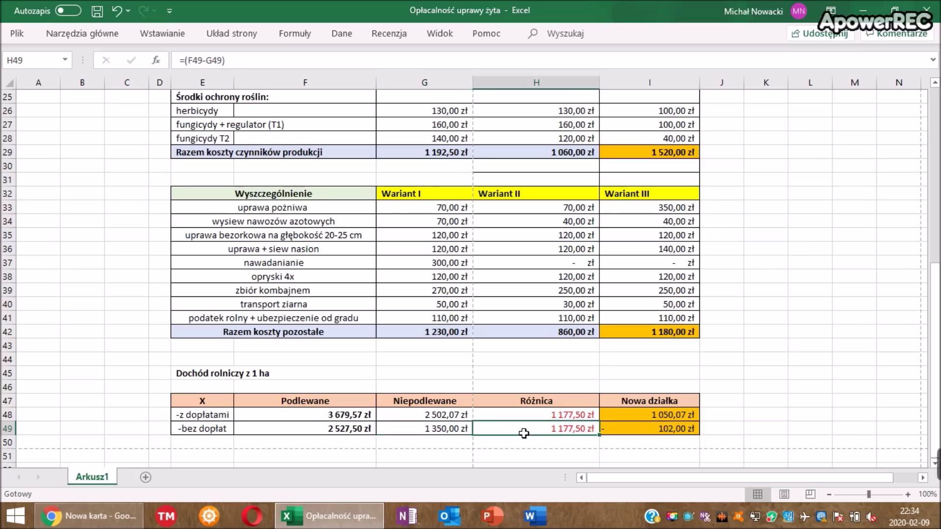
pyautogui.click(617, 436)
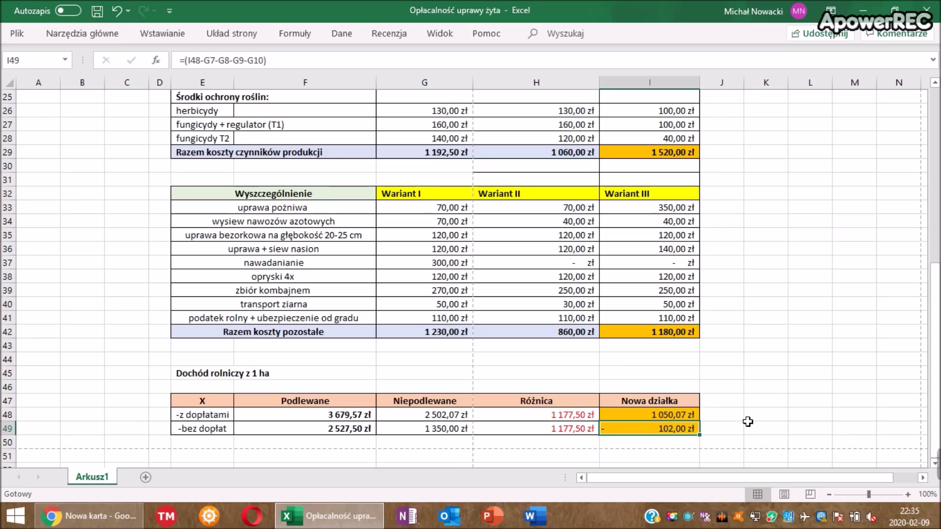
# Recheck the Różnica formula for income with subsidies between the Podlewane and Niepodlewane variants.
pyautogui.moveTo(935, 438)
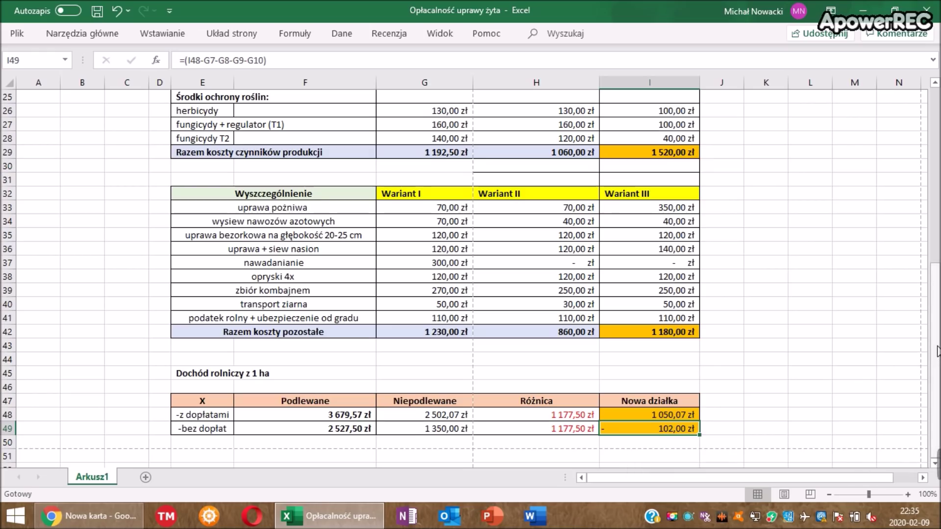
pyautogui.moveTo(937, 351)
pyautogui.mouseDown()
pyautogui.moveTo(936, 175)
pyautogui.moveTo(935, 350)
pyautogui.mouseUp()
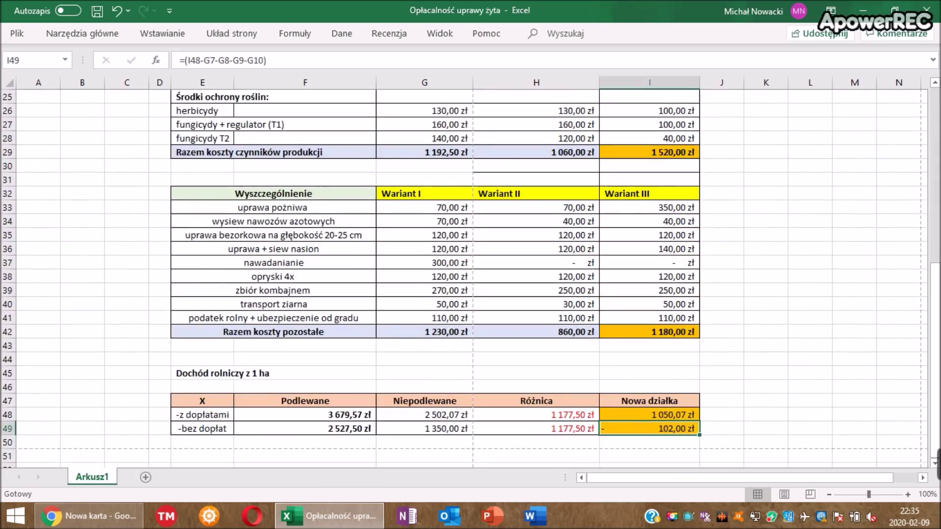
pyautogui.moveTo(937, 463)
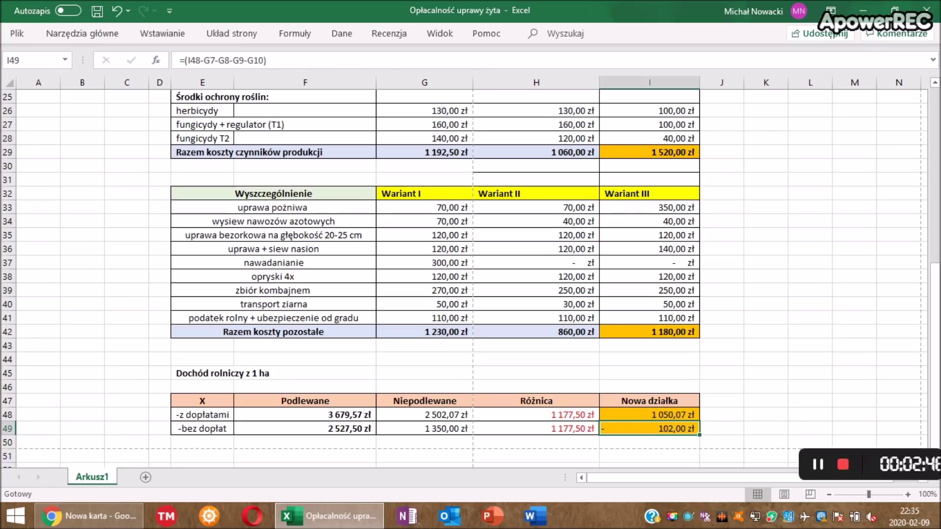
pyautogui.click(534, 419)
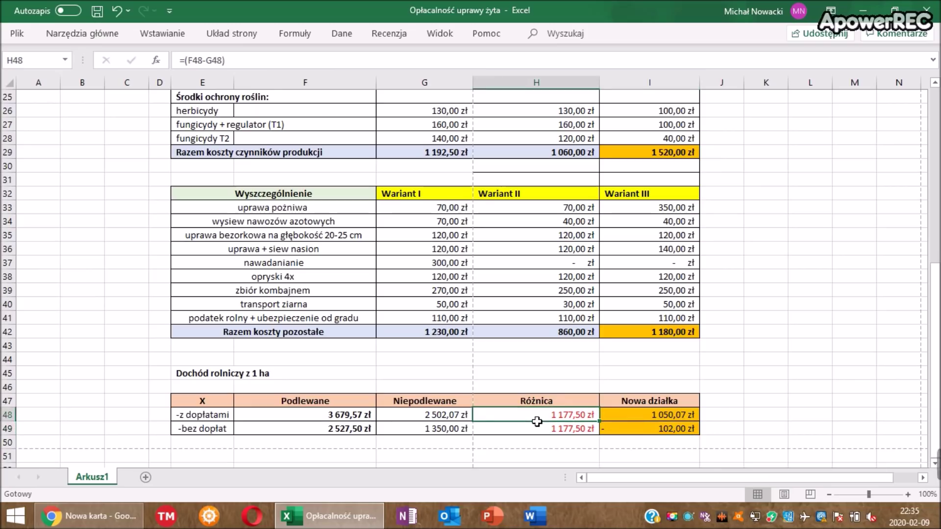